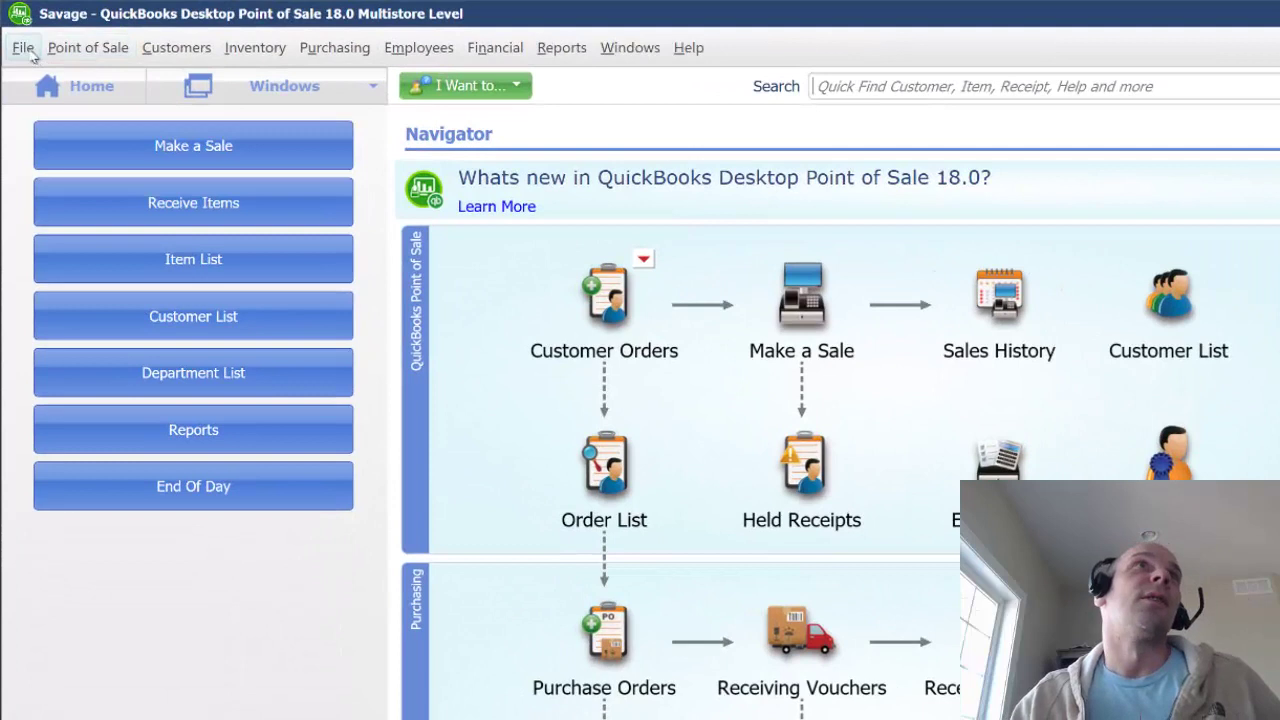
# Step: Open Company preferences from the File menu to view the automatic backup settings
pyautogui.click(16, 30)
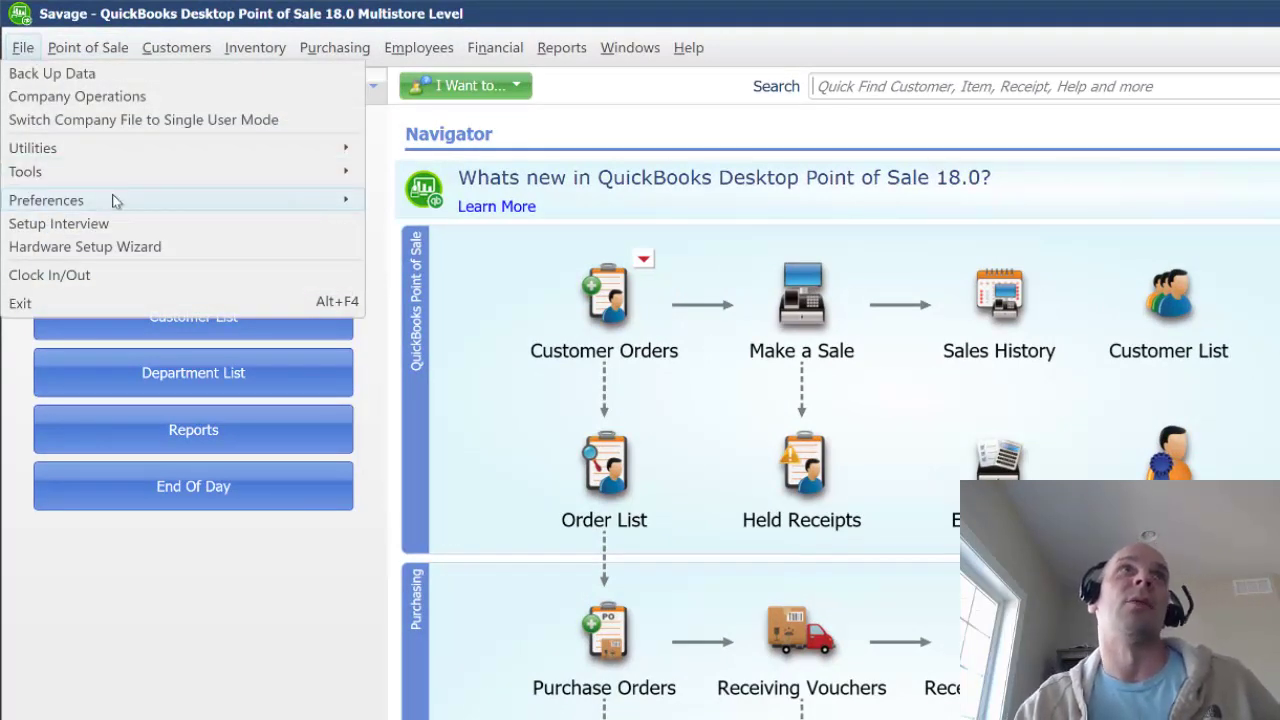
pyautogui.moveTo(46, 200)
pyautogui.click(418, 205)
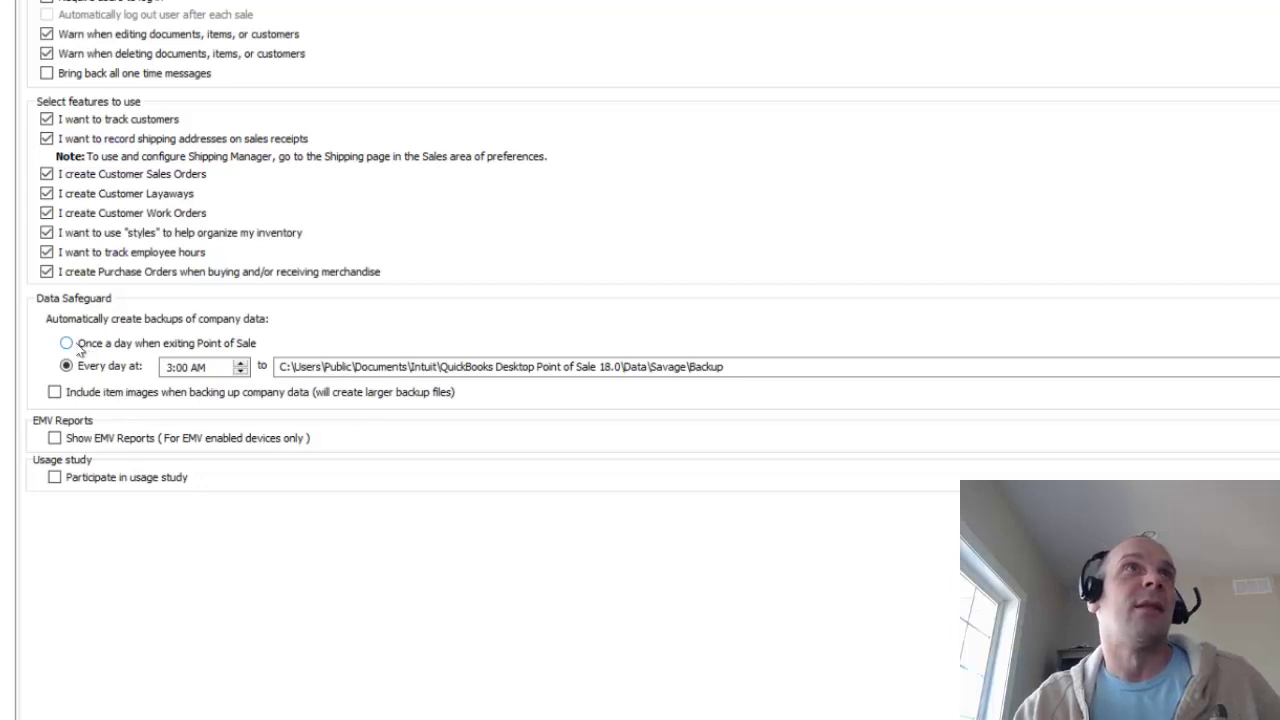
pyautogui.click(80, 344)
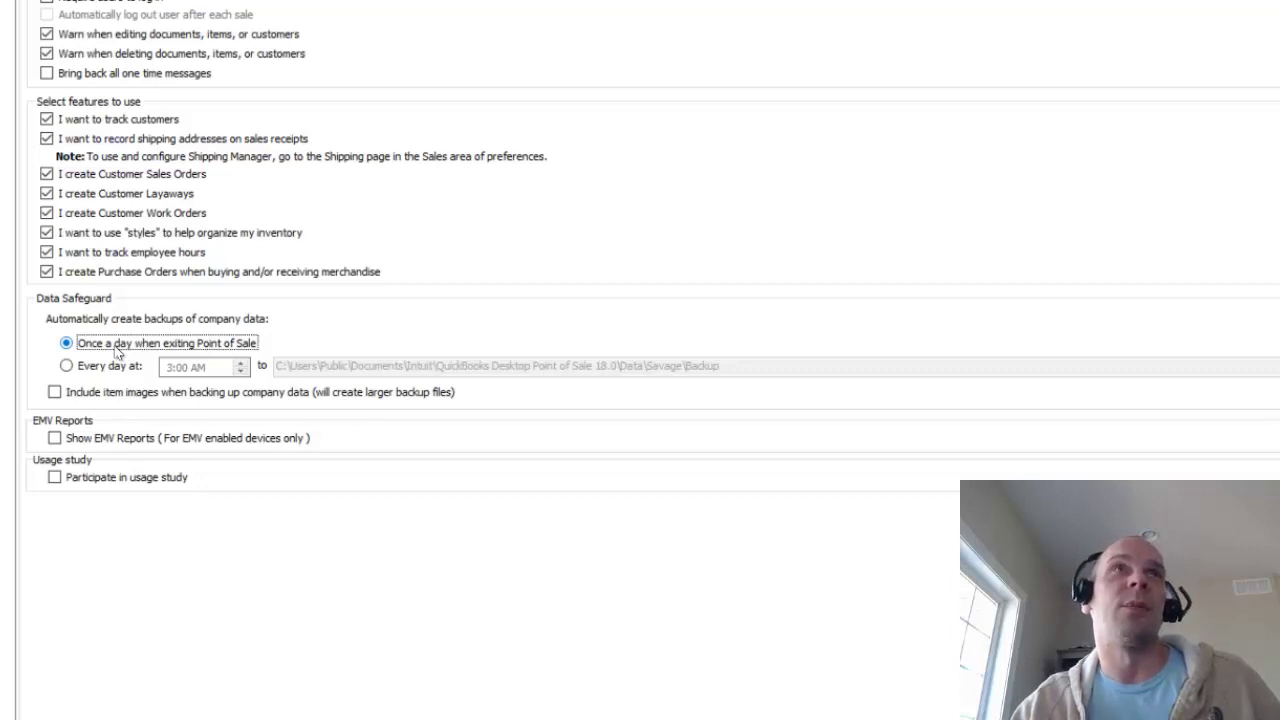
pyautogui.click(68, 367)
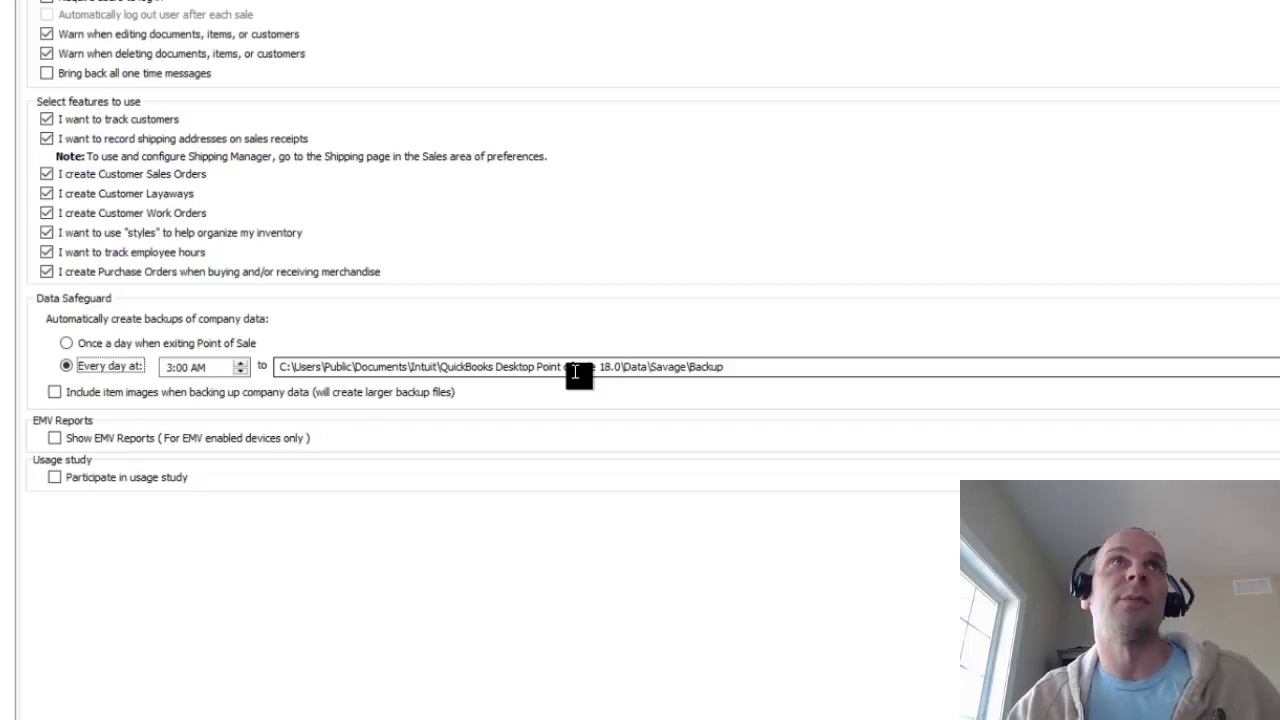
# Step: Review the backup destination folder path, keeping the daily 3:00 AM schedule
pyautogui.click(637, 362)
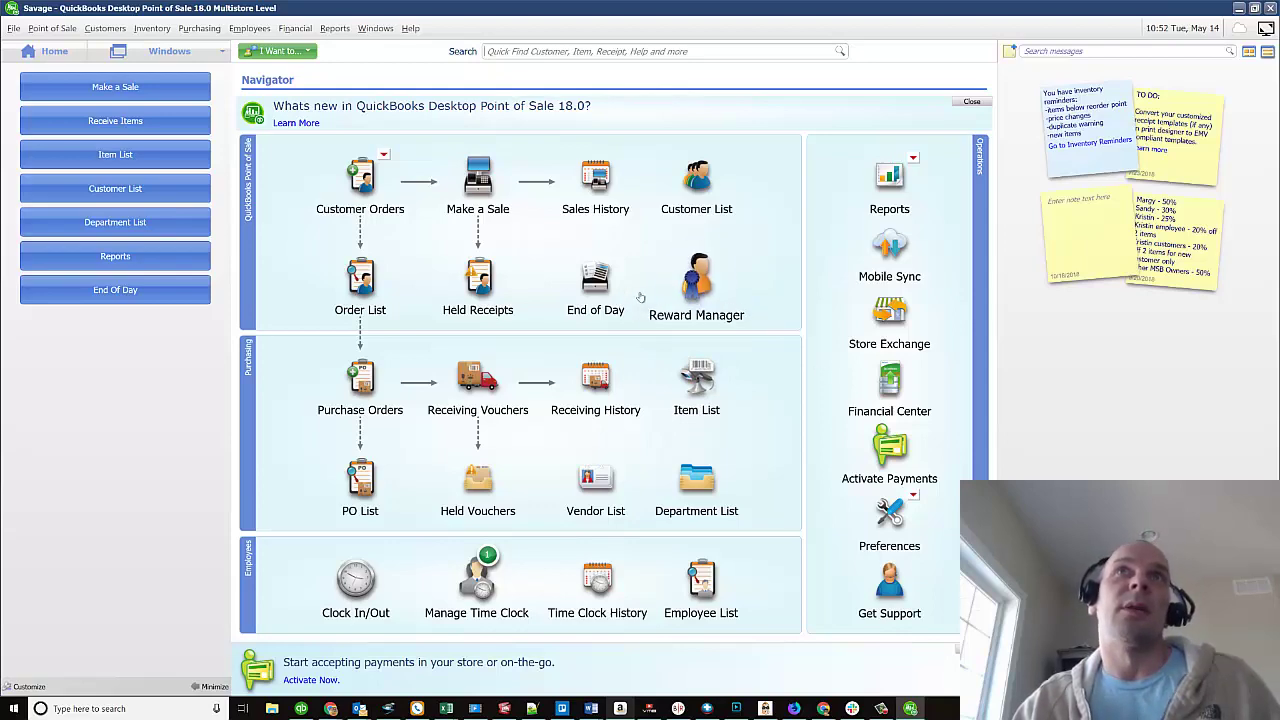
pyautogui.click(595, 285)
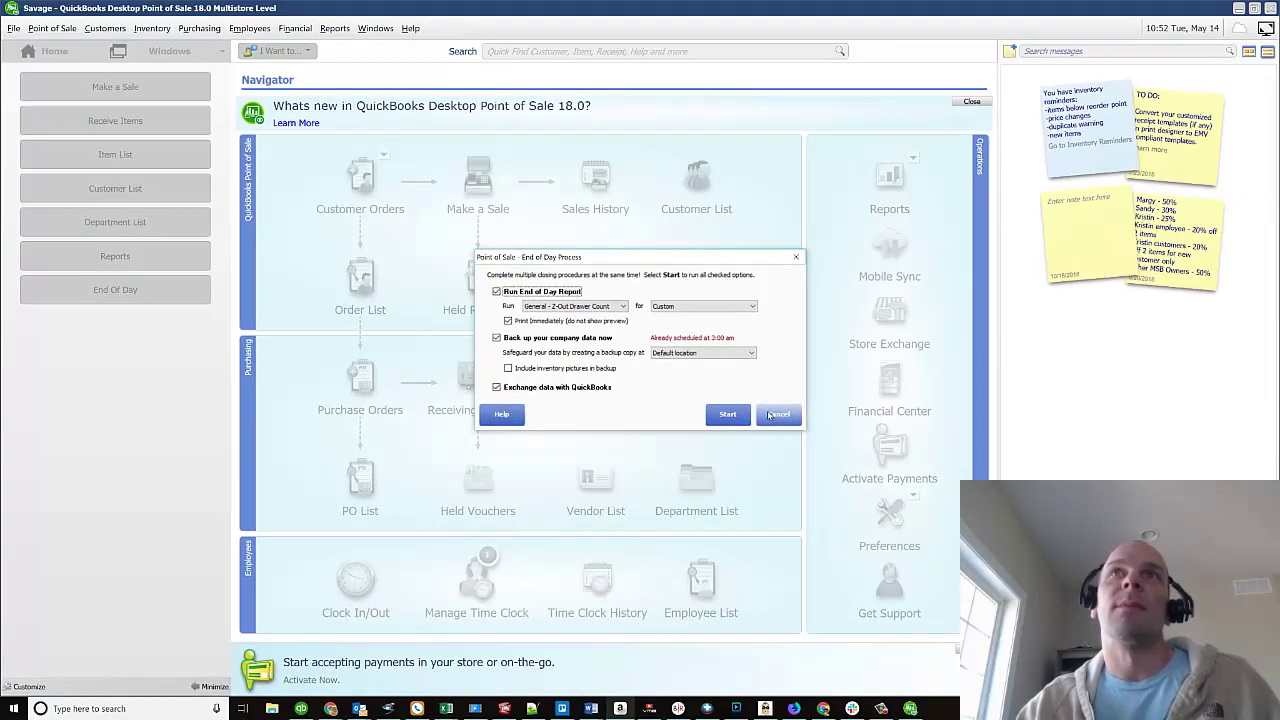
pyautogui.click(884, 455)
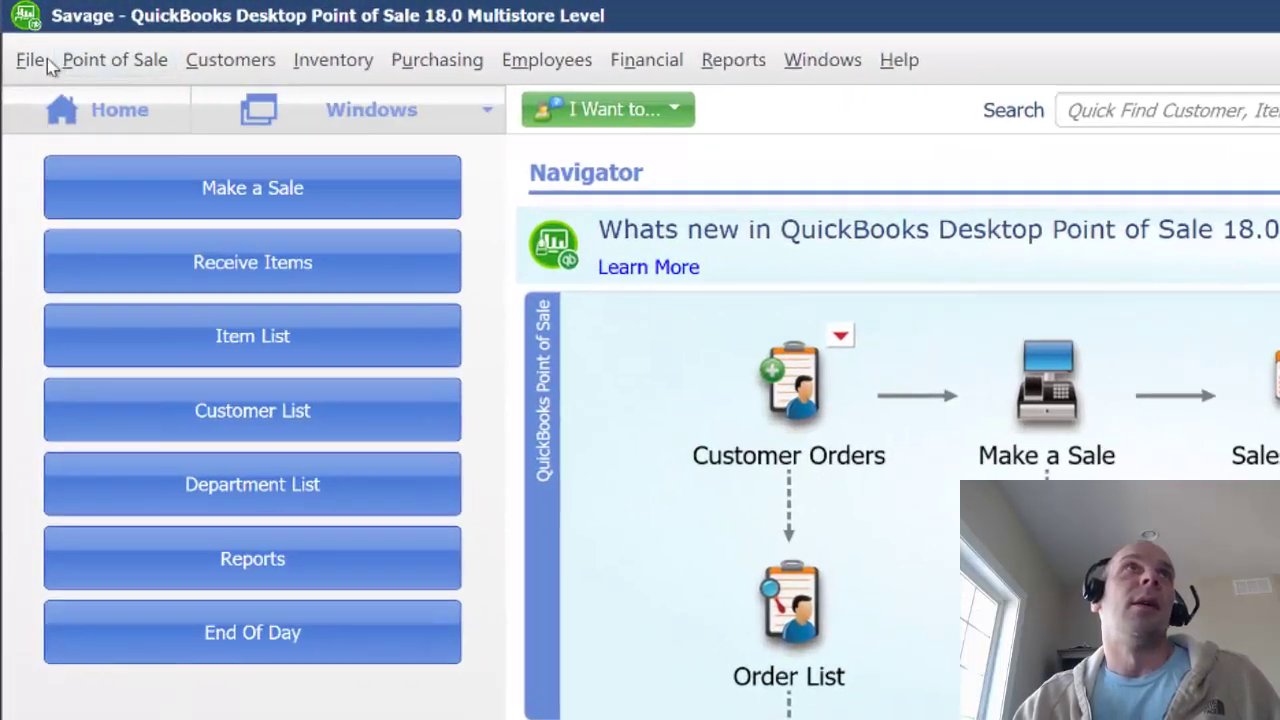
# Step: Open the Start Company dialog through File > Company Operations
pyautogui.click(36, 55)
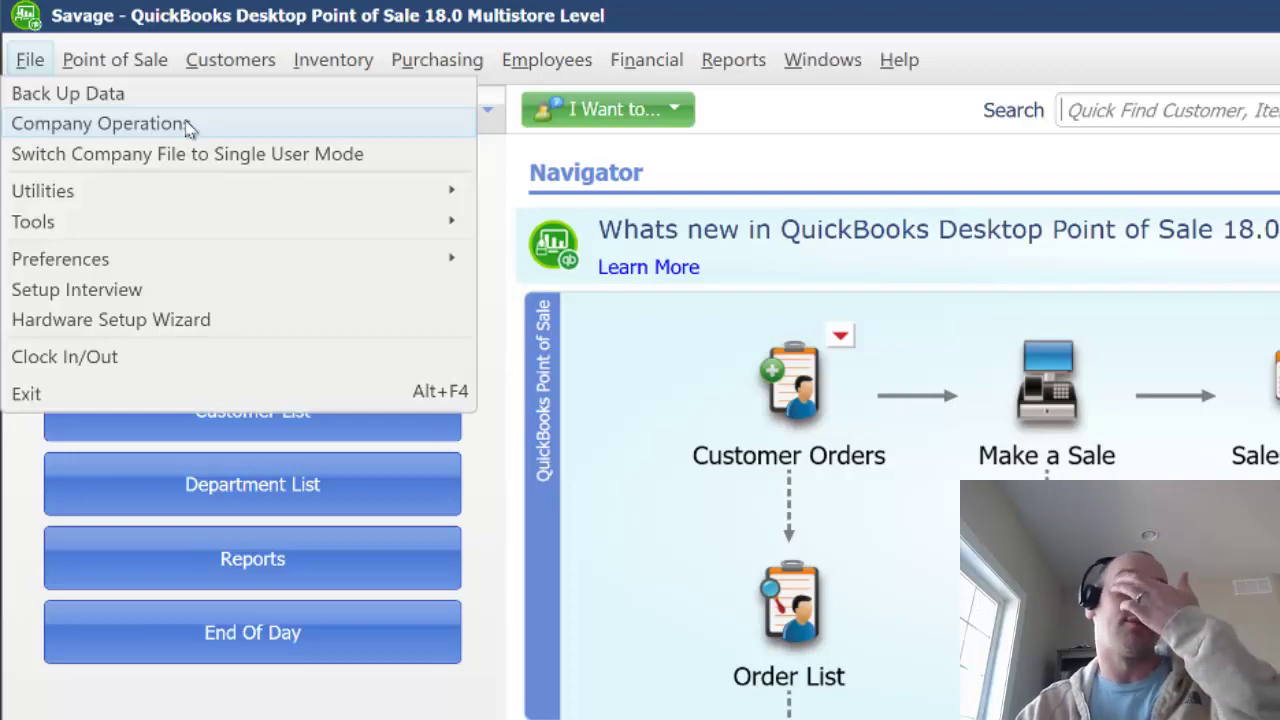
pyautogui.click(188, 125)
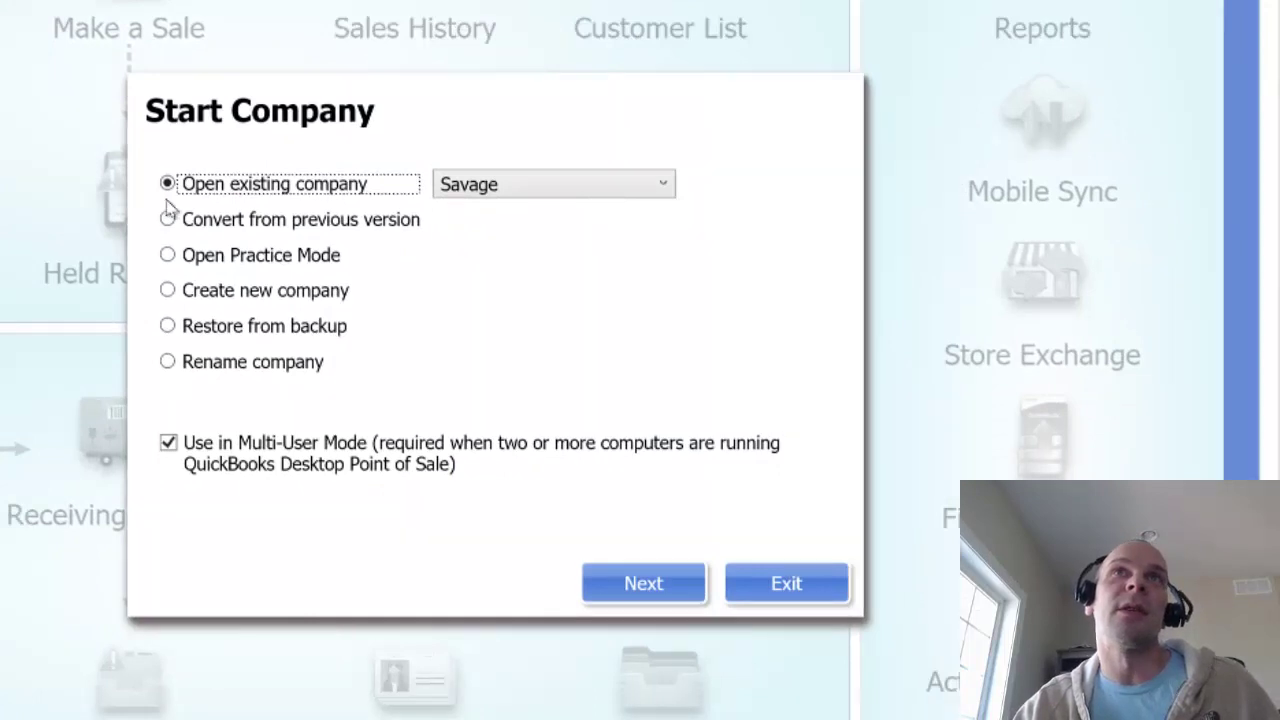
# Step: Choose Restore from backup for the company and proceed to the backup list
pyautogui.click(167, 326)
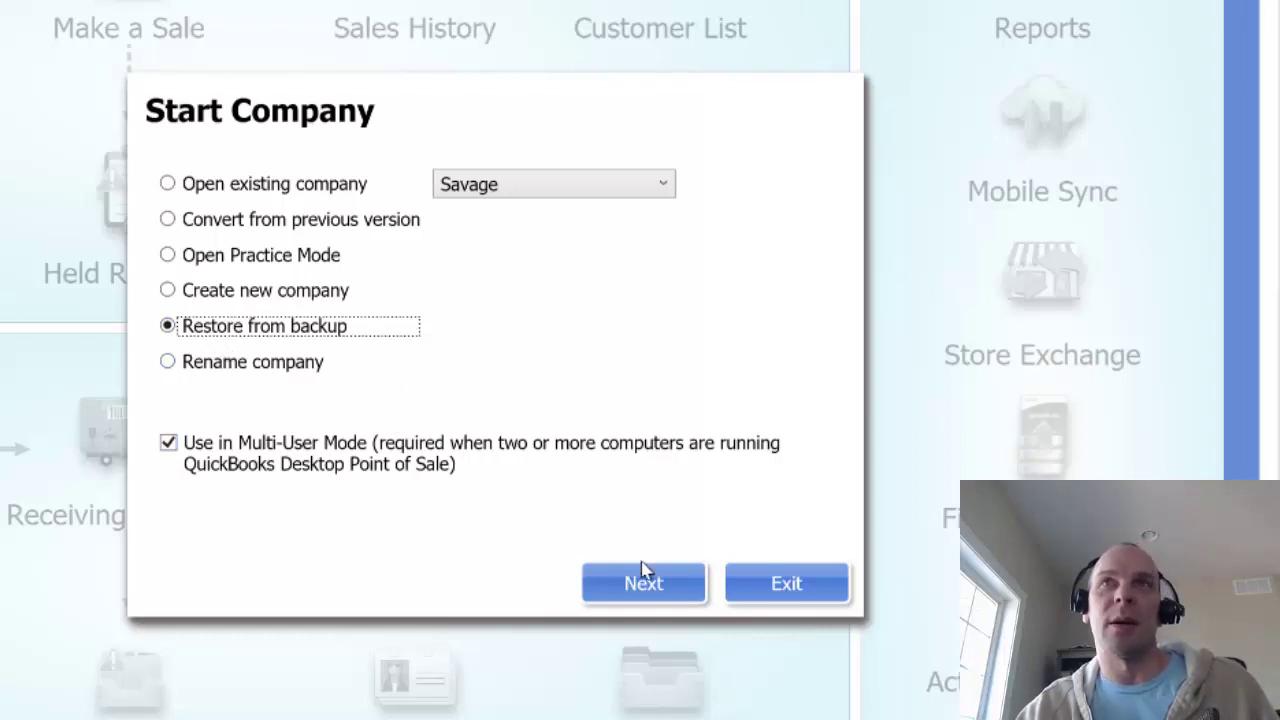
pyautogui.click(655, 590)
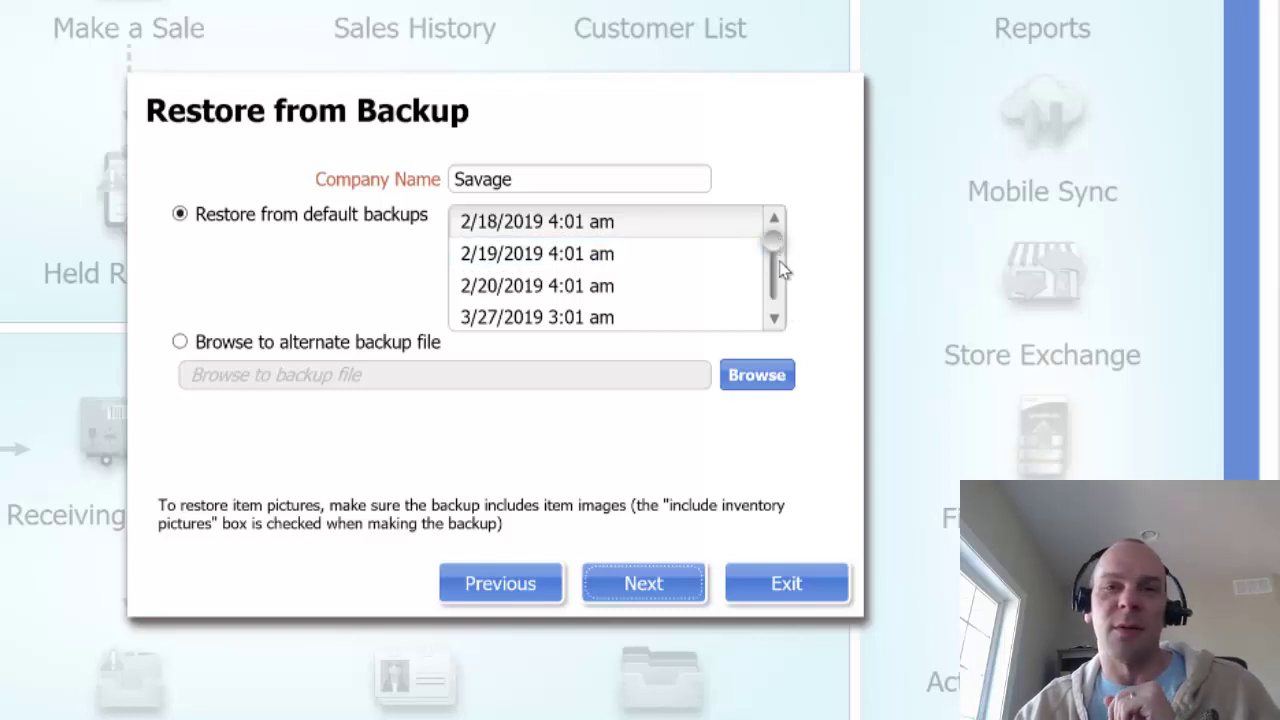
# Step: Scroll through Savage's default backups from 2/18/2019, then exit without restoring
pyautogui.click(720, 286)
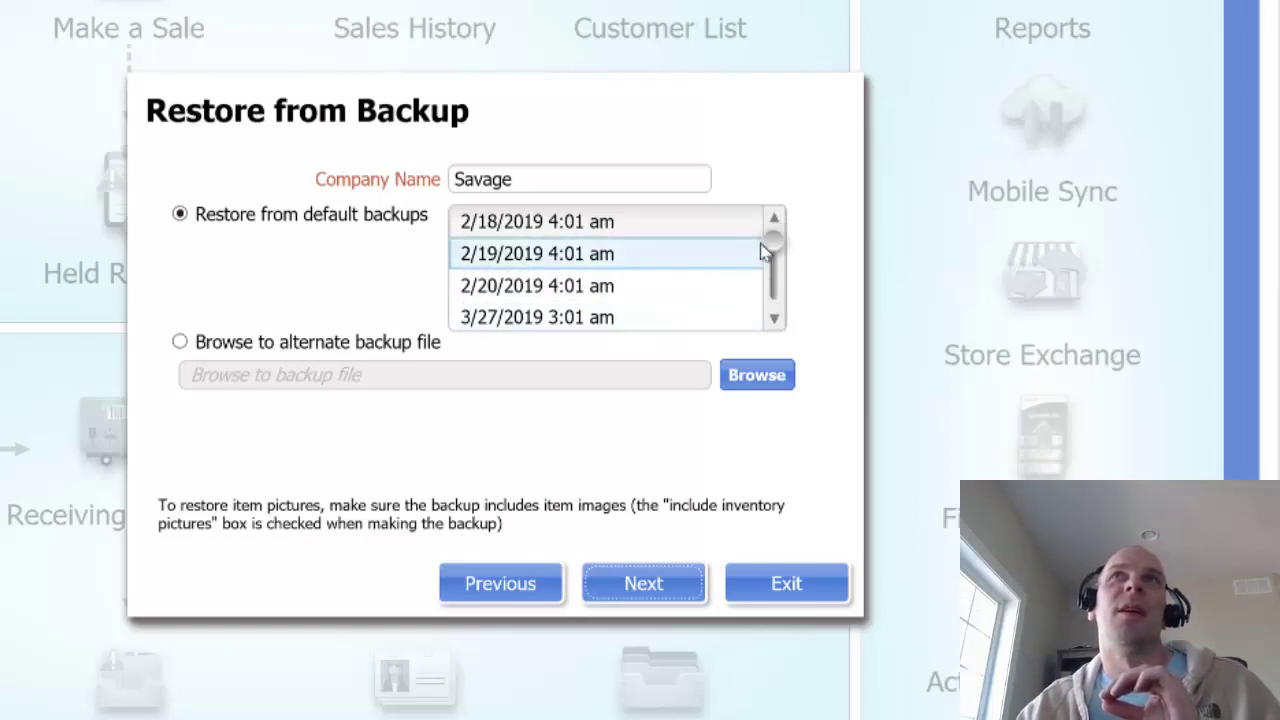
pyautogui.moveTo(773, 250)
pyautogui.mouseDown()
pyautogui.moveTo(773, 297)
pyautogui.moveTo(785, 229)
pyautogui.mouseUp()
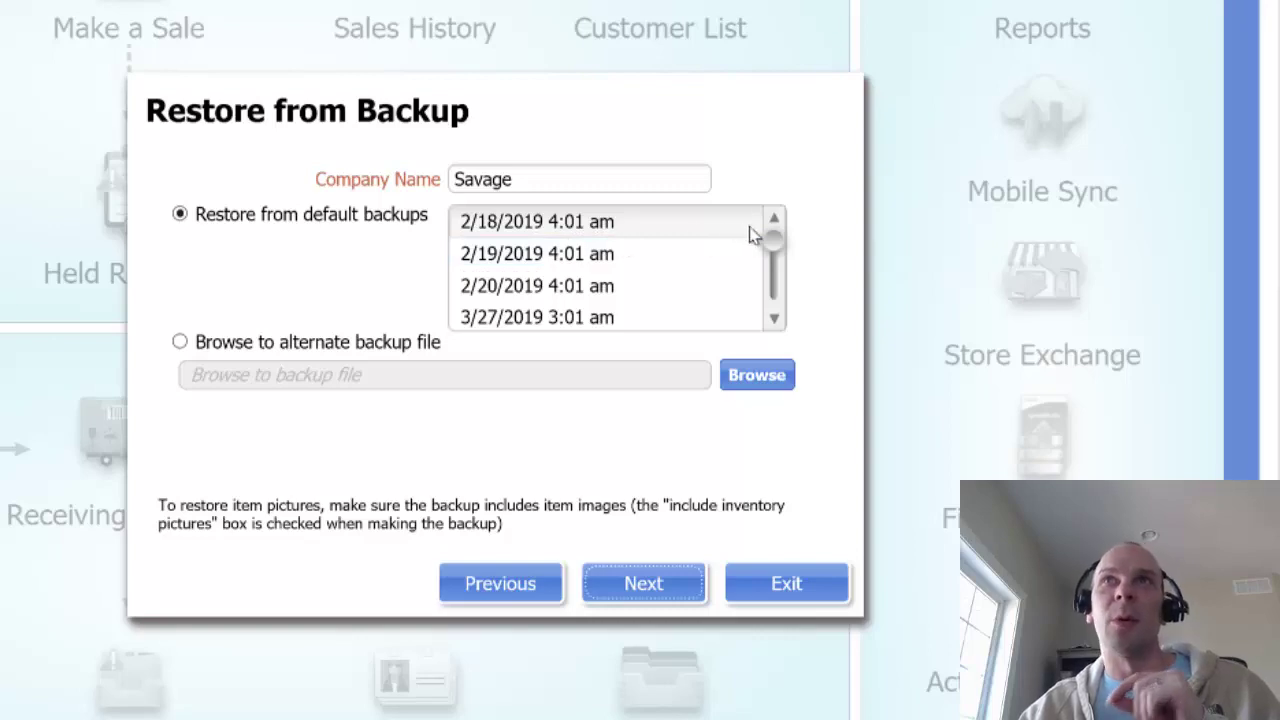
pyautogui.click(786, 583)
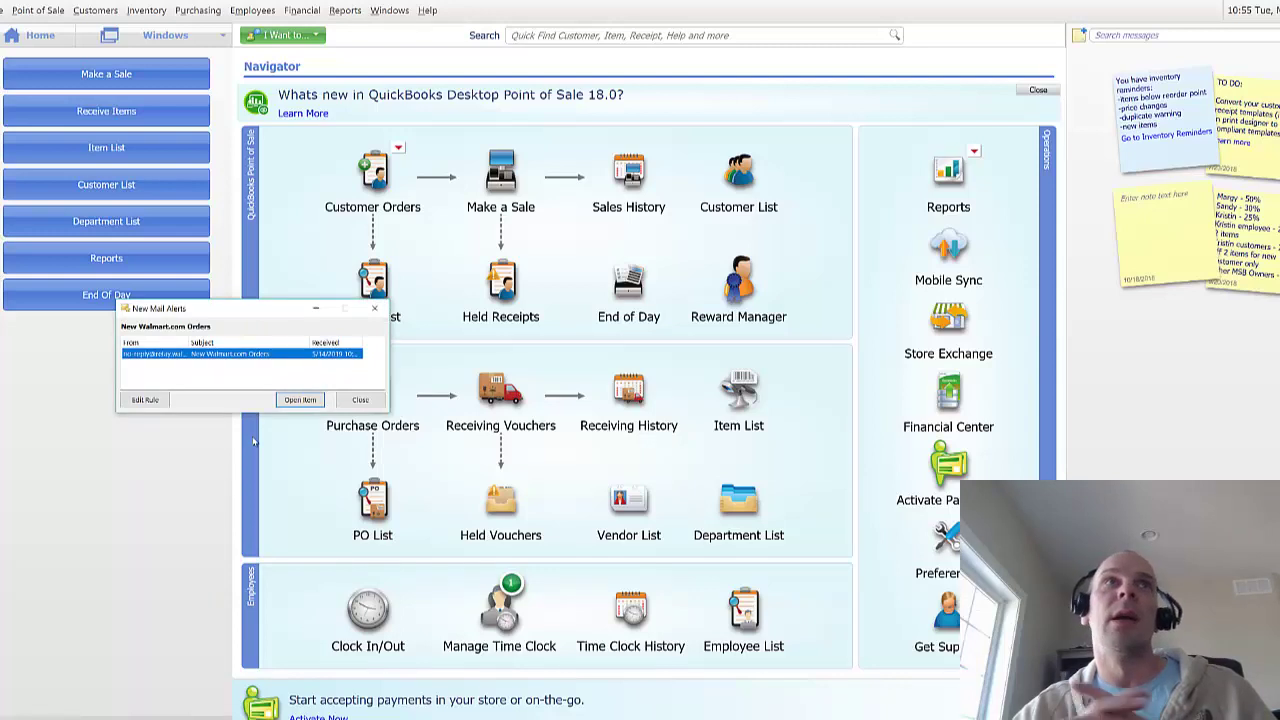
# Step: Close the New Mail Alerts notice to return to the Navigator dashboard
pyautogui.click(360, 399)
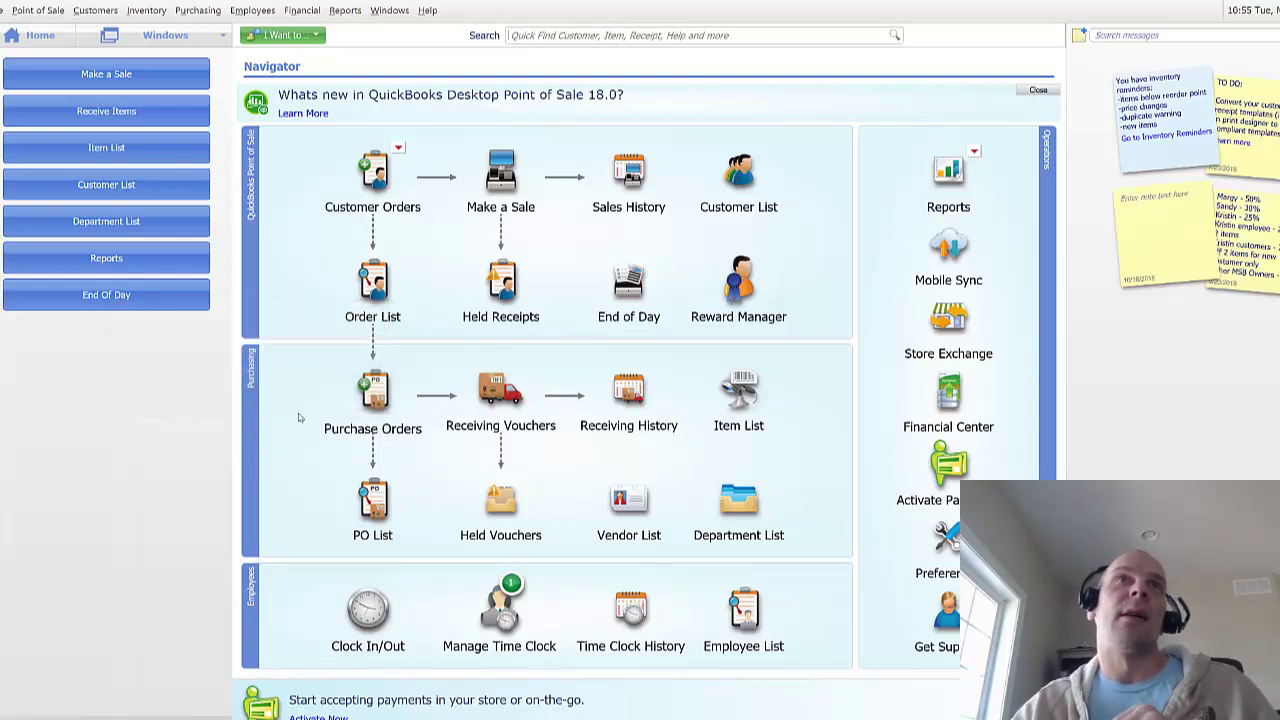